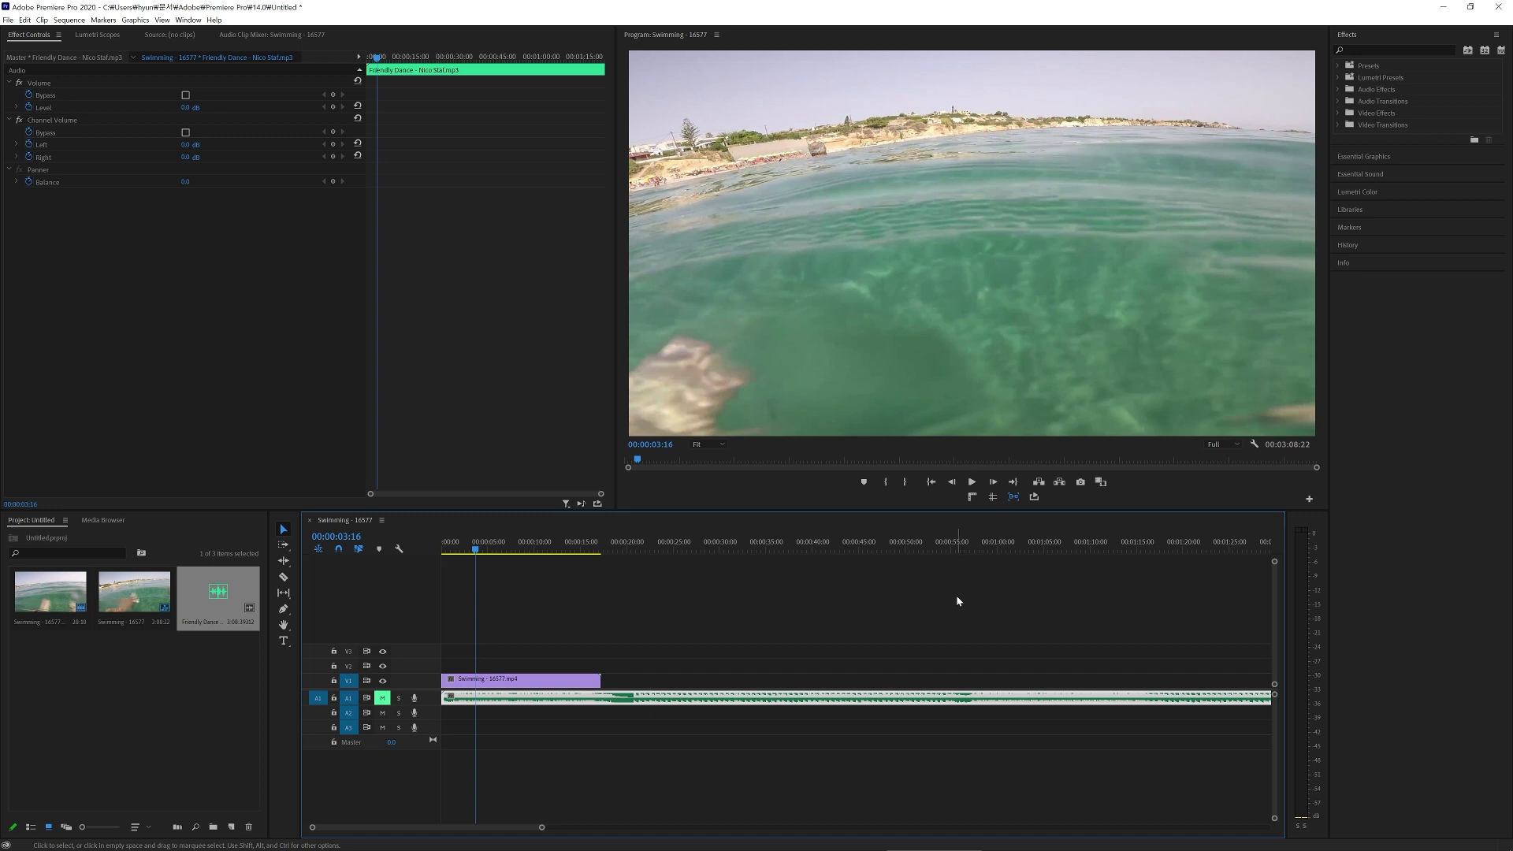
Search the effects for "lowpass".
{"action": "left_click", "coordinate": [805, 605]}
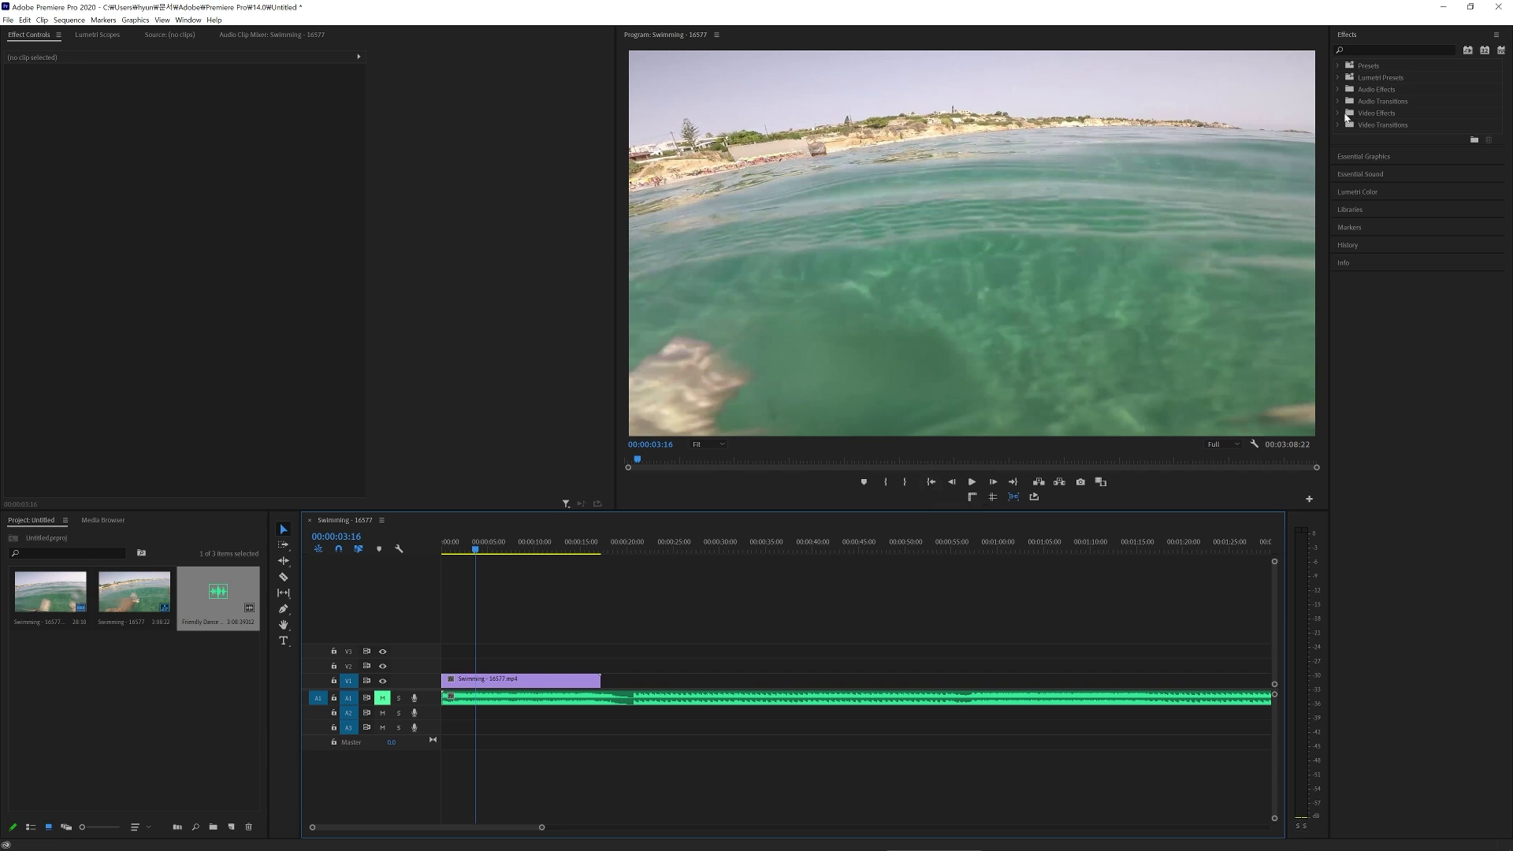
{"action": "left_click", "coordinate": [1379, 48]}
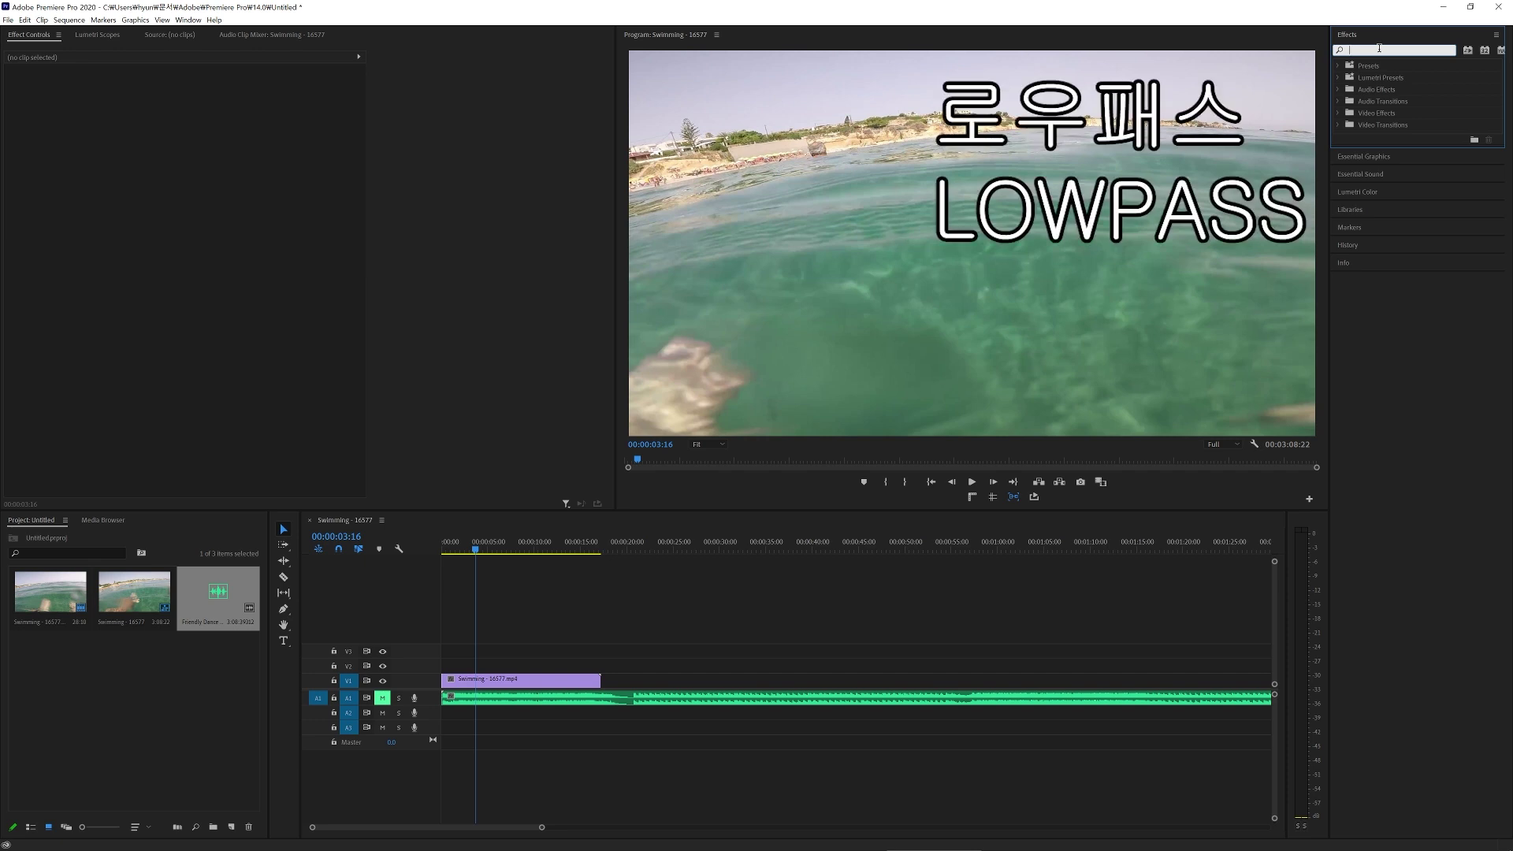
{"action": "type", "text": "lowp"}
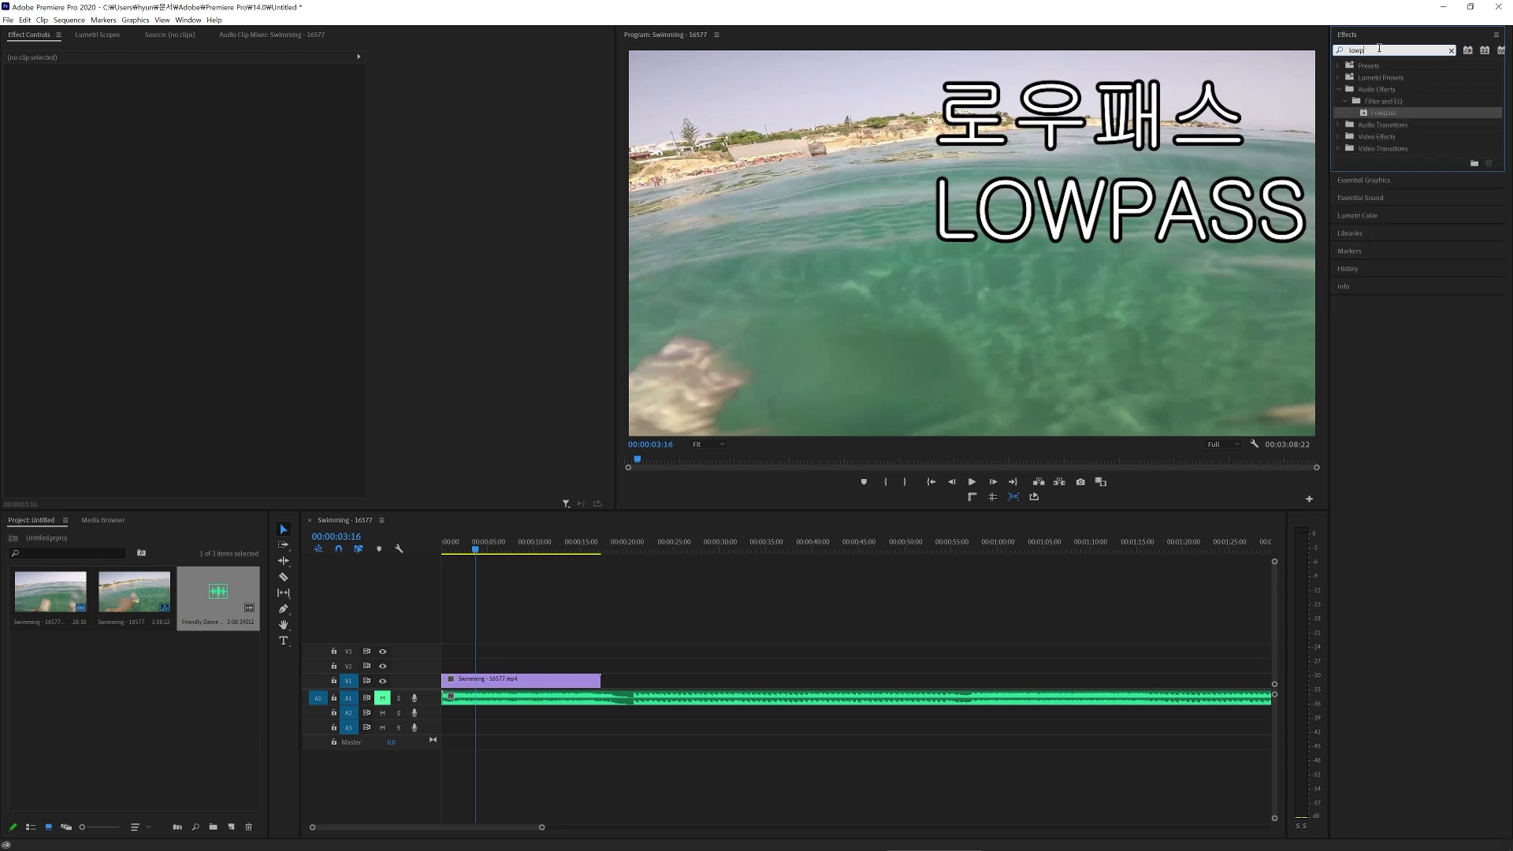
{"action": "type", "text": "ass"}
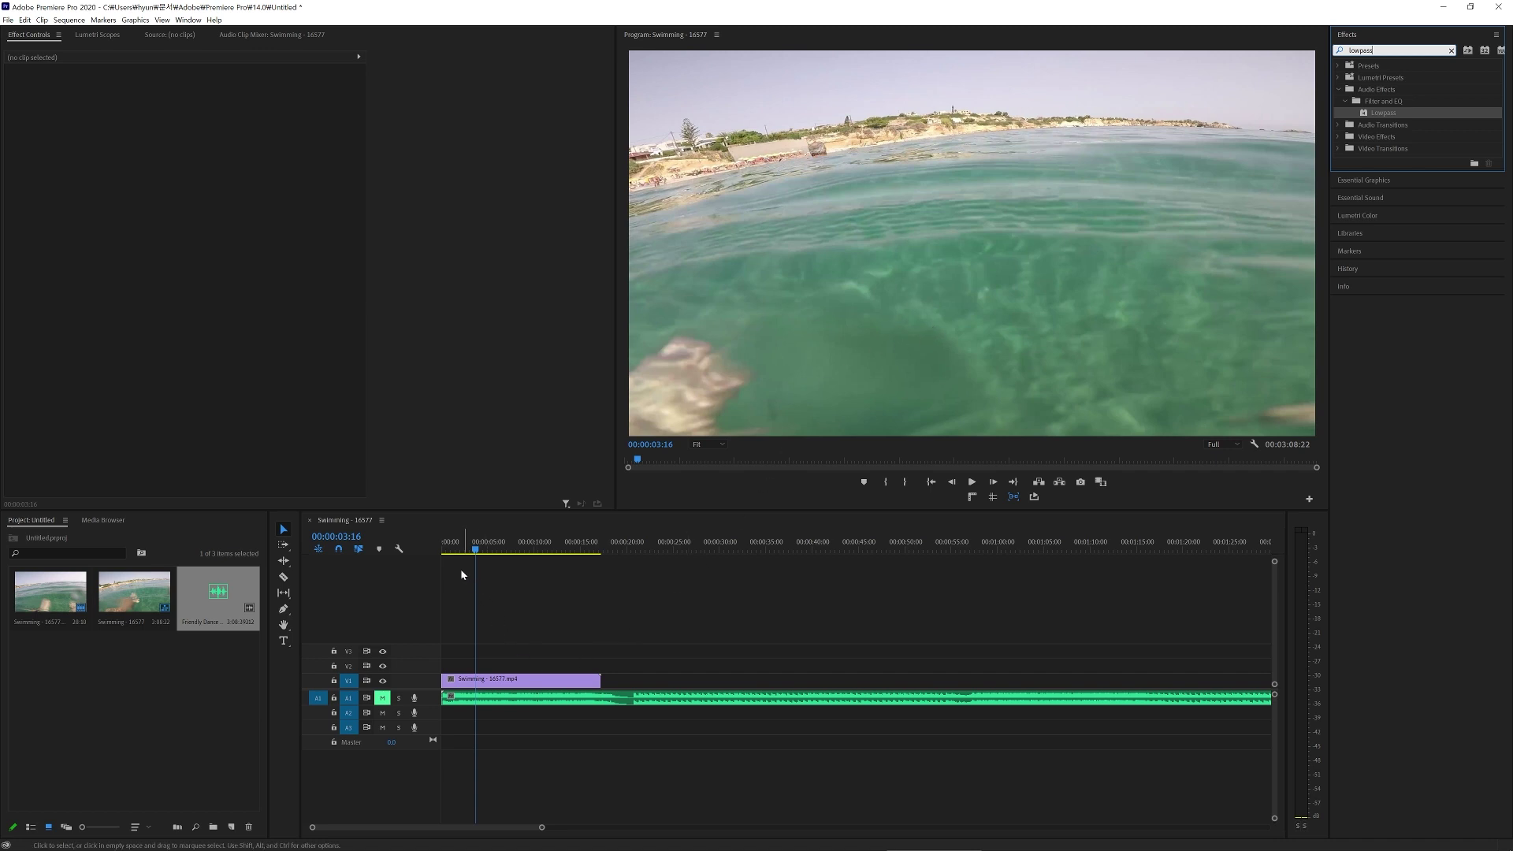
Play the swimming footage and park the playhead at 00:00:05:00, where the camera dips underwater.
{"action": "left_click", "coordinate": [477, 551]}
{"action": "key", "text": "space"}
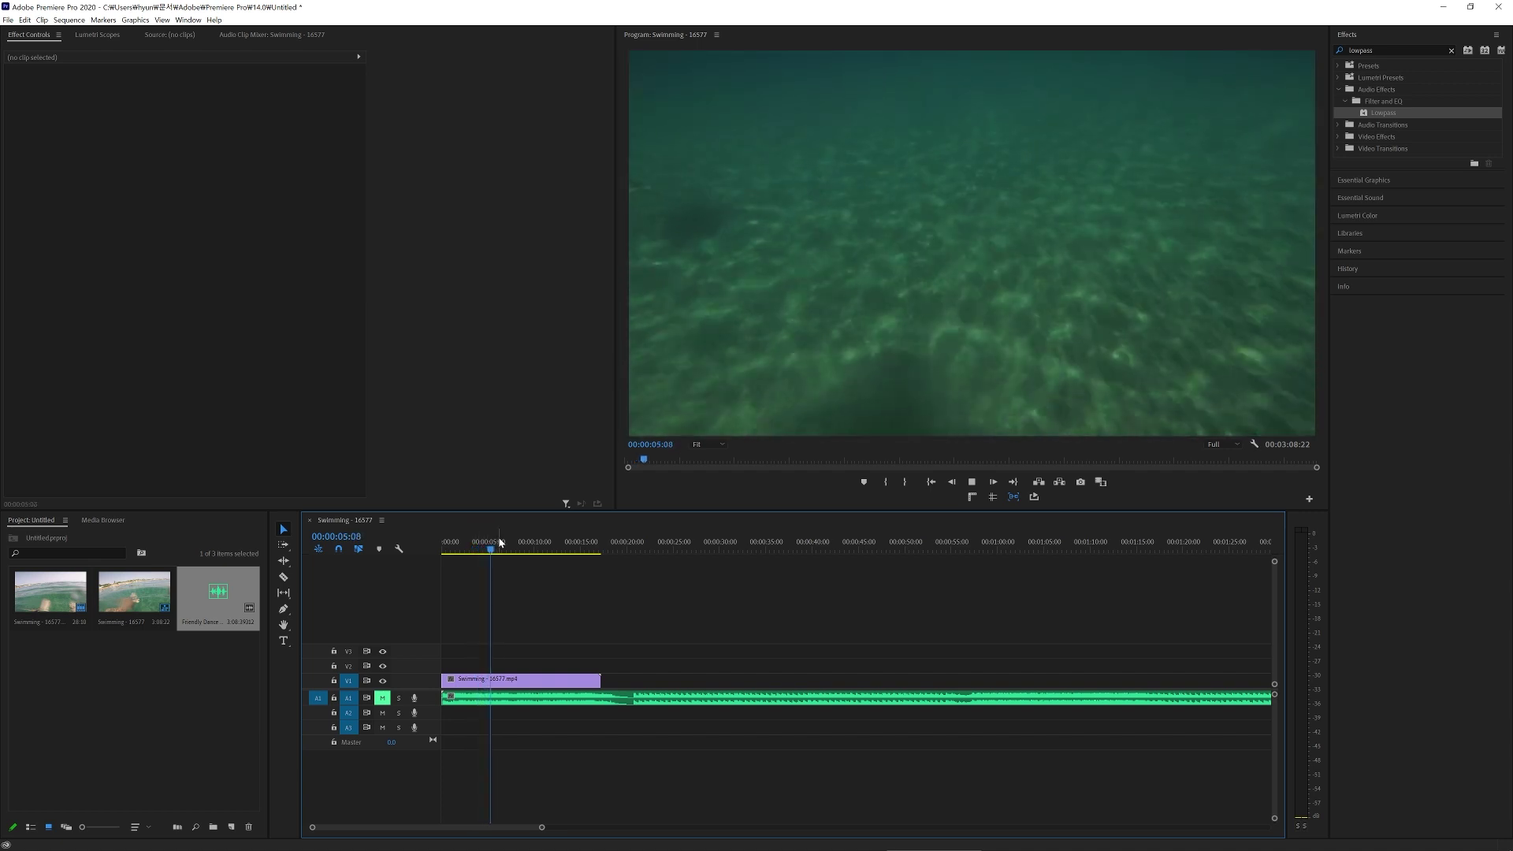
{"action": "key", "text": "space"}
{"action": "key", "text": "shift+Left"}
{"action": "key", "text": "shift+Left"}
{"action": "key", "text": "shift+Left"}
{"action": "key", "text": "shift+Left"}
{"action": "key", "text": "shift+Right"}
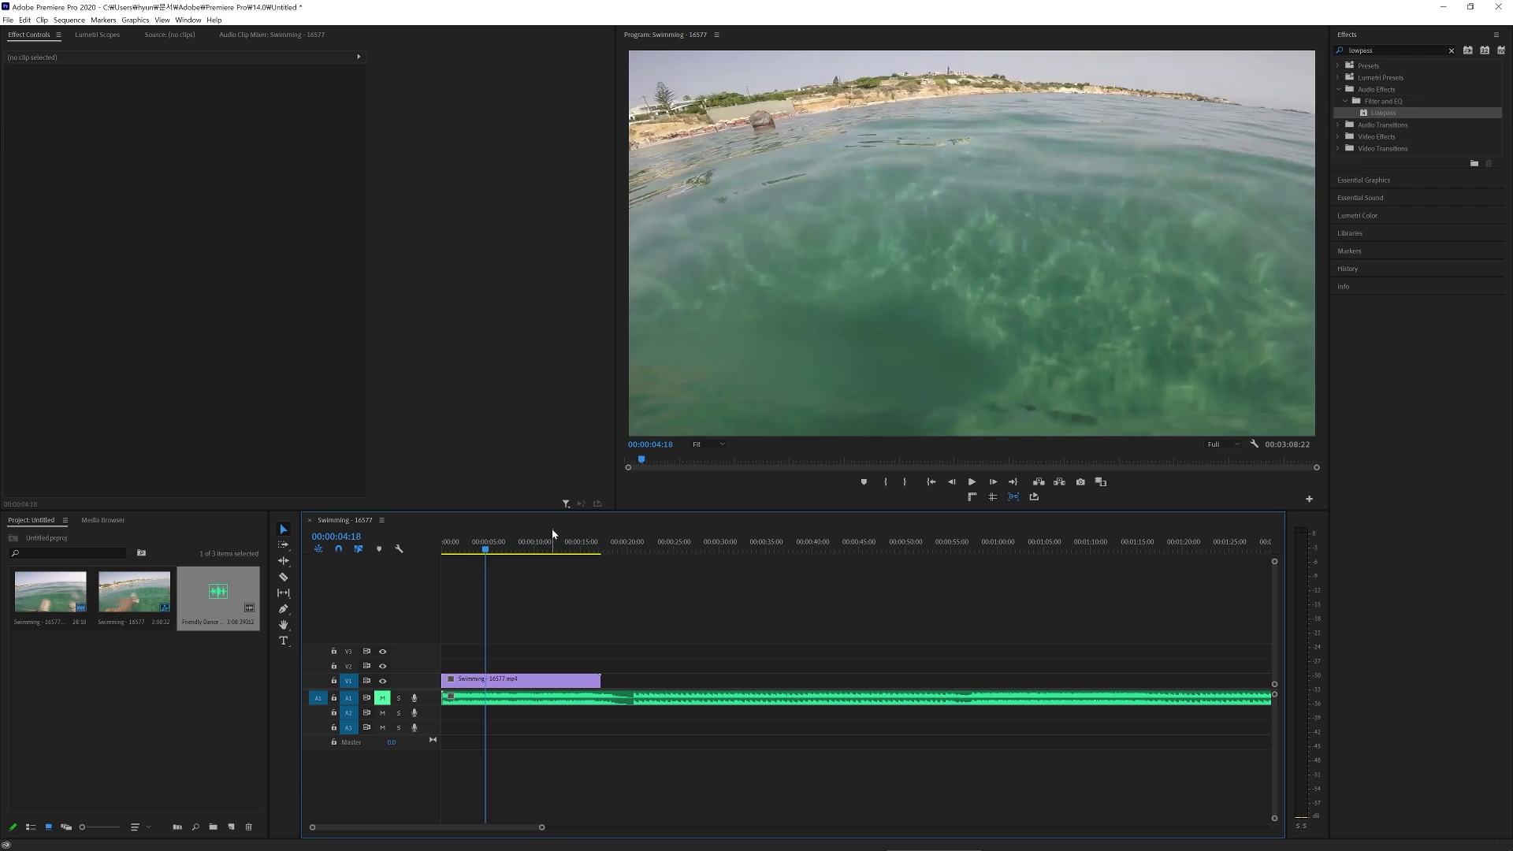
{"action": "key", "text": "Right"}
{"action": "key", "text": "Right"}
{"action": "key", "text": "Right"}
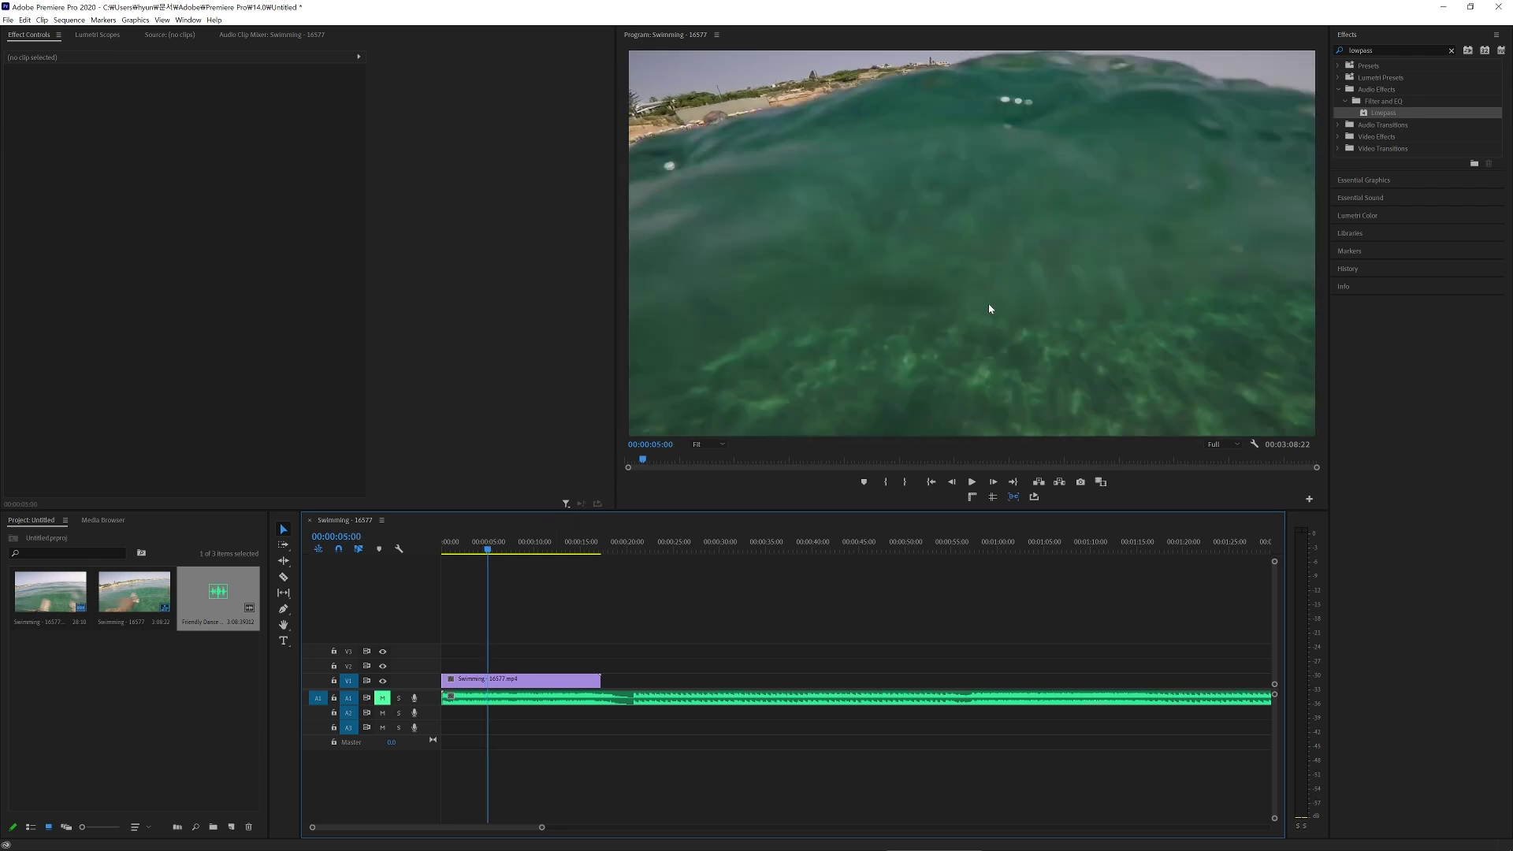
Split the Friendly Dance music clip on A1 at 00:00:05:00.
{"action": "left_click", "coordinate": [737, 698]}
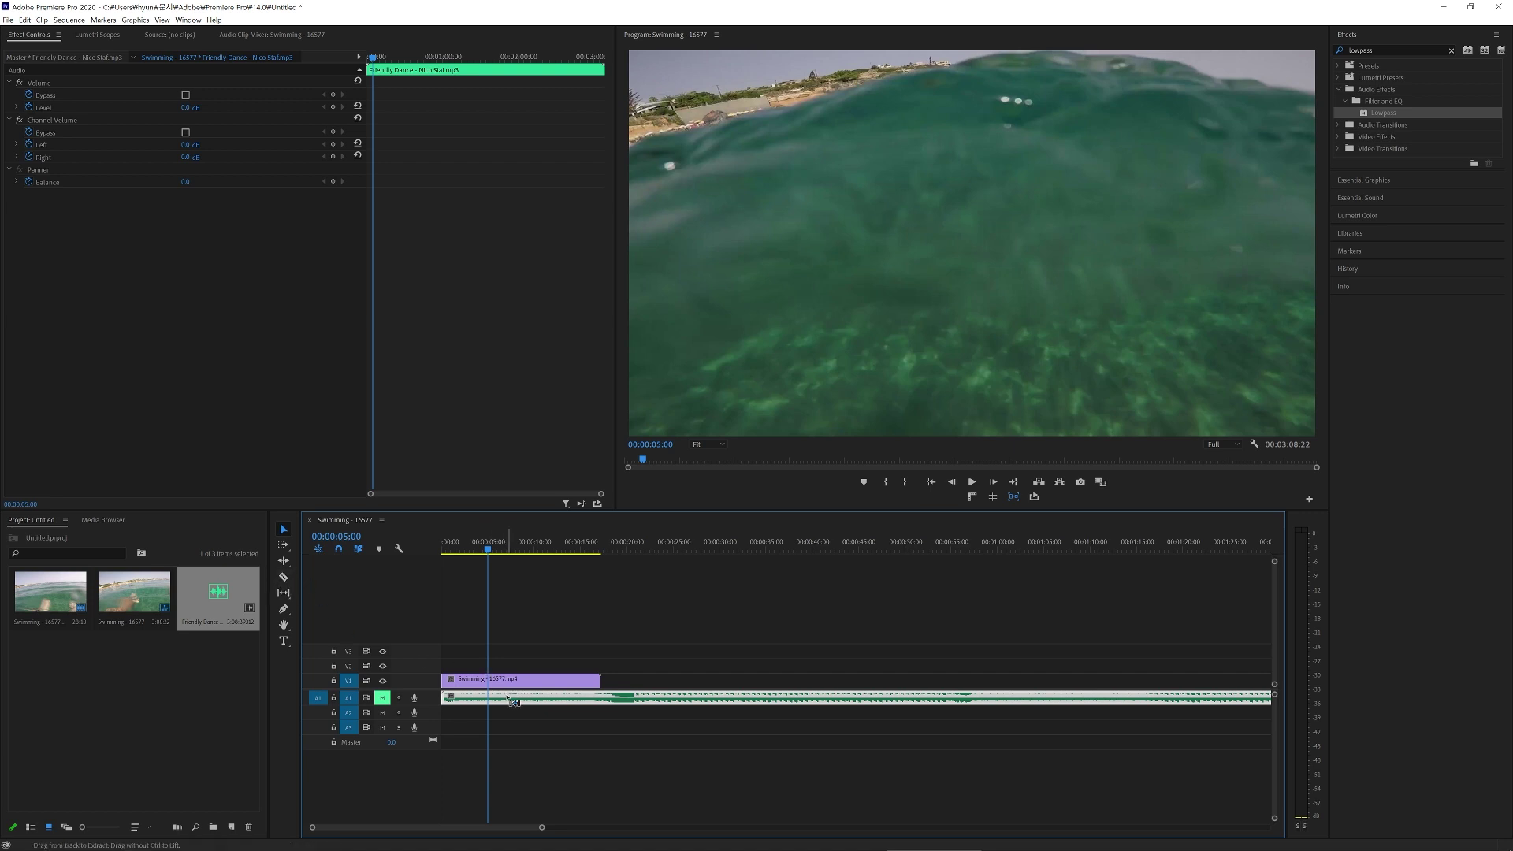
{"action": "key", "text": "ctrl+k"}
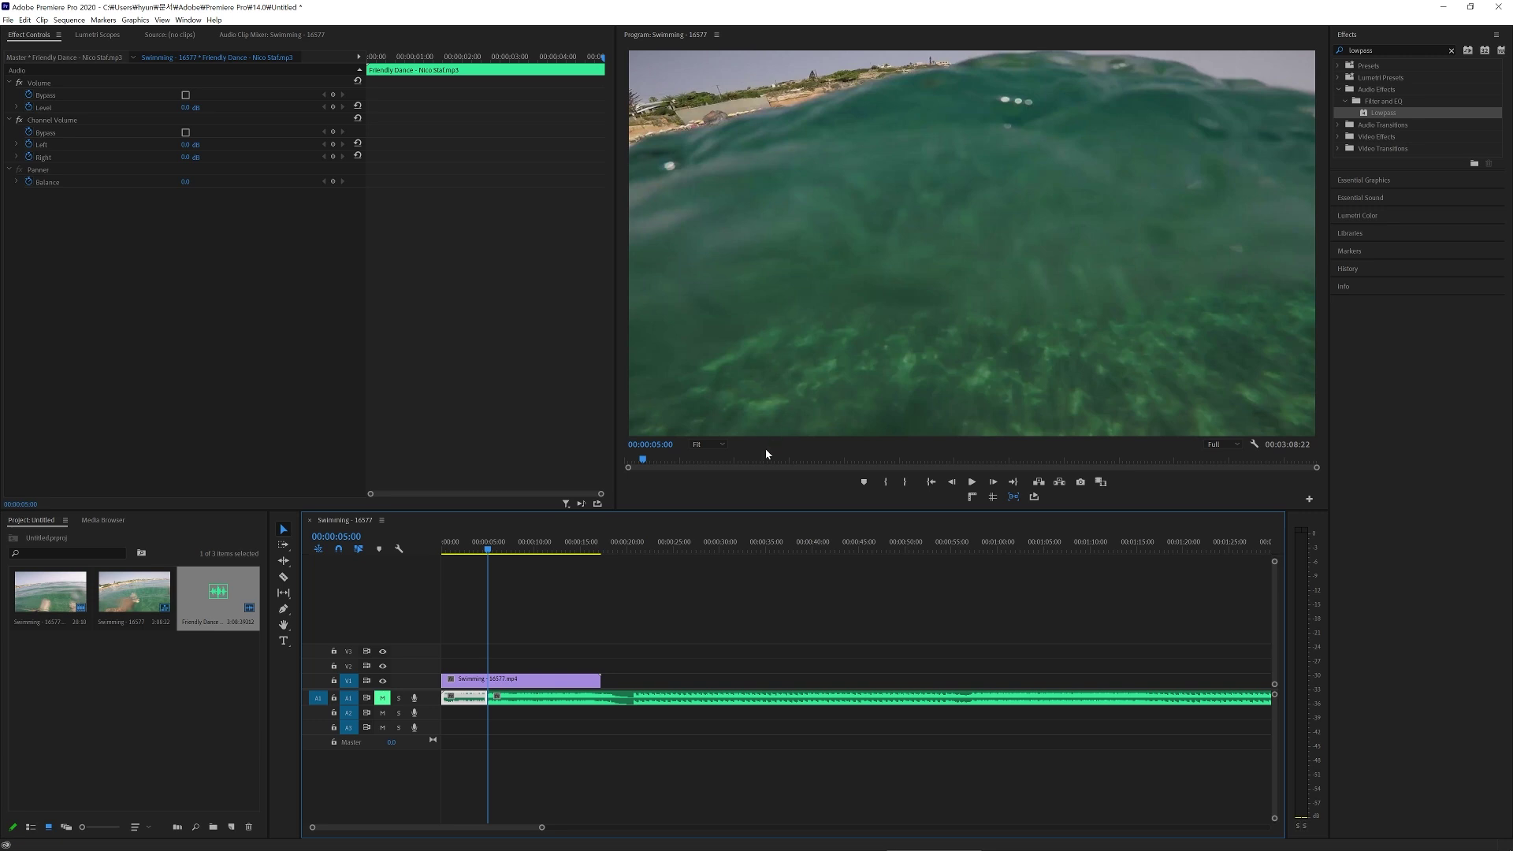
Apply the Lowpass audio effect to the Friendly Dance music clip on A1.
{"action": "left_click", "coordinate": [638, 698]}
{"action": "left_click_drag", "start_coordinate": [1371, 112], "coordinate": [531, 698]}
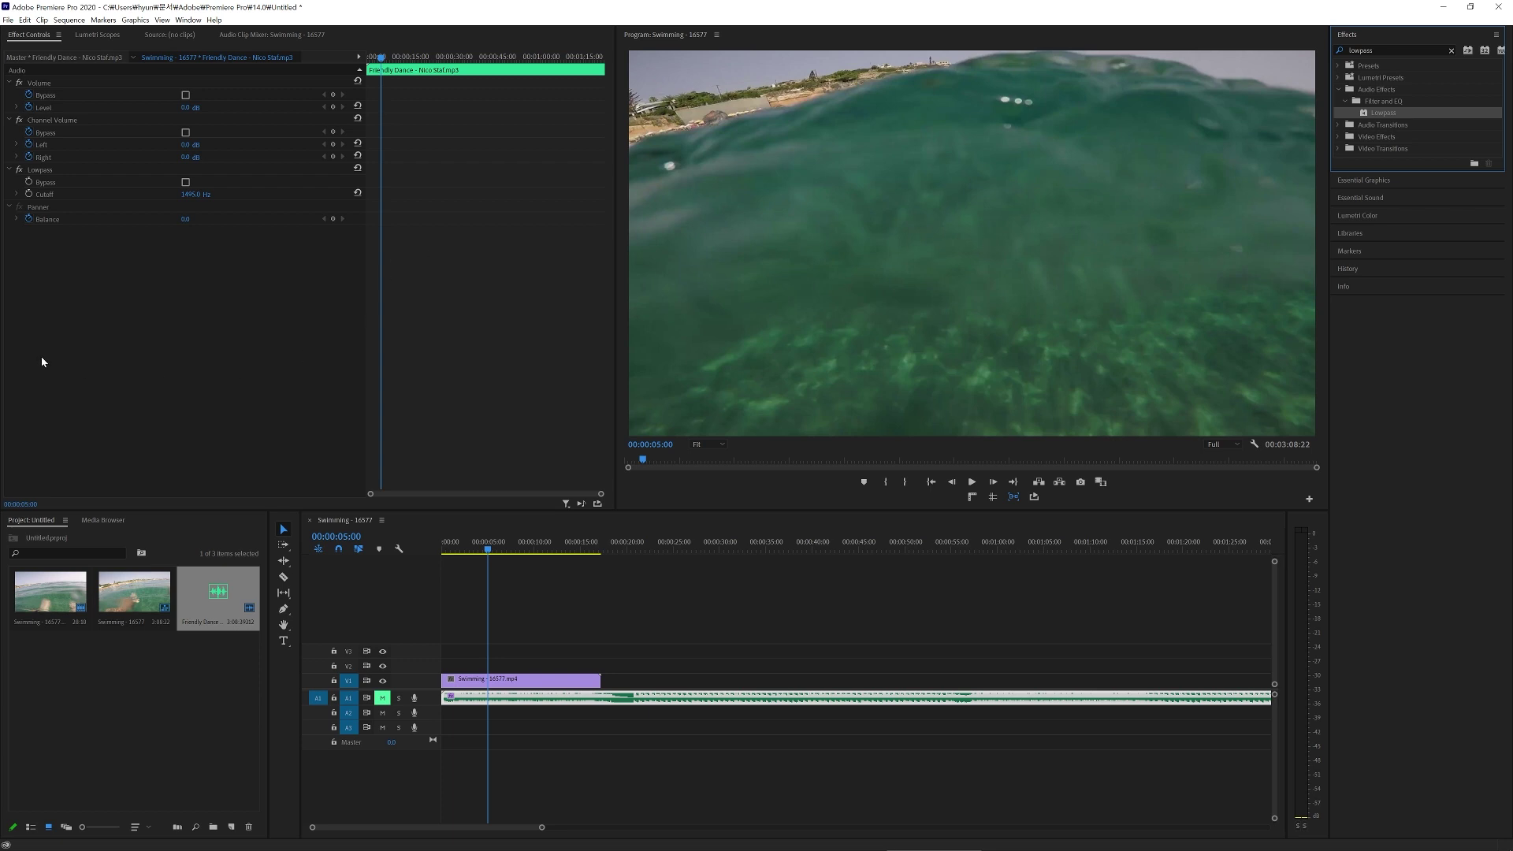
Keyframe the Lowpass Cutoff at 00:00:05:00 and set it to 1000 Hz one frame further, at 00:00:05:01.
{"action": "left_click", "coordinate": [29, 194]}
{"action": "left_click", "coordinate": [453, 265]}
{"action": "key", "text": "Right"}
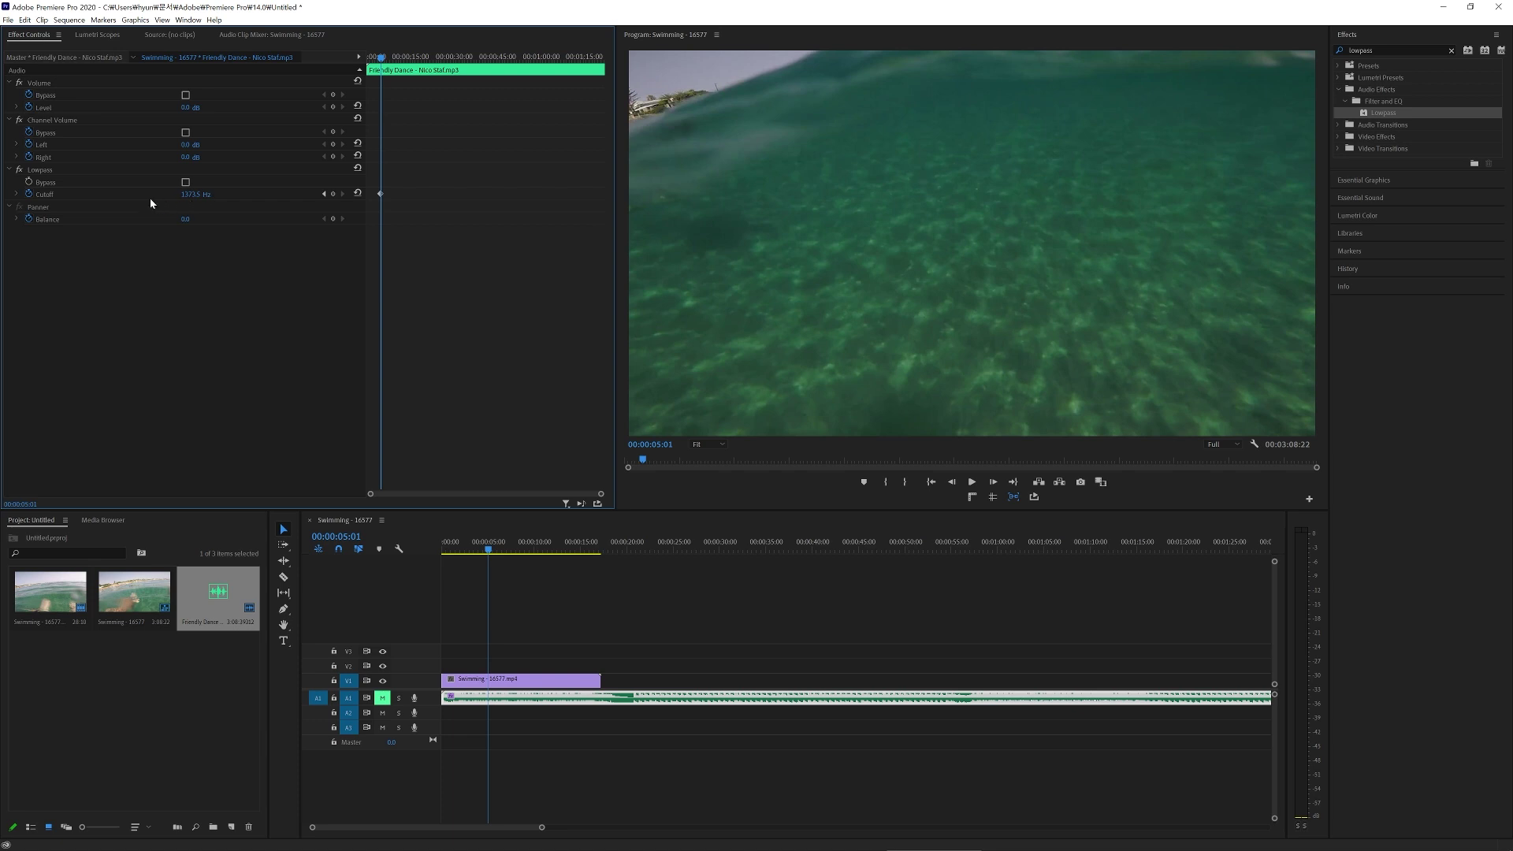
{"action": "left_click", "coordinate": [197, 194]}
{"action": "type", "text": "1000"}
{"action": "key", "text": "Return"}
Unmute audio track A1 and play the dive transition from before the Cutoff keyframes.
{"action": "left_click", "coordinate": [382, 698]}
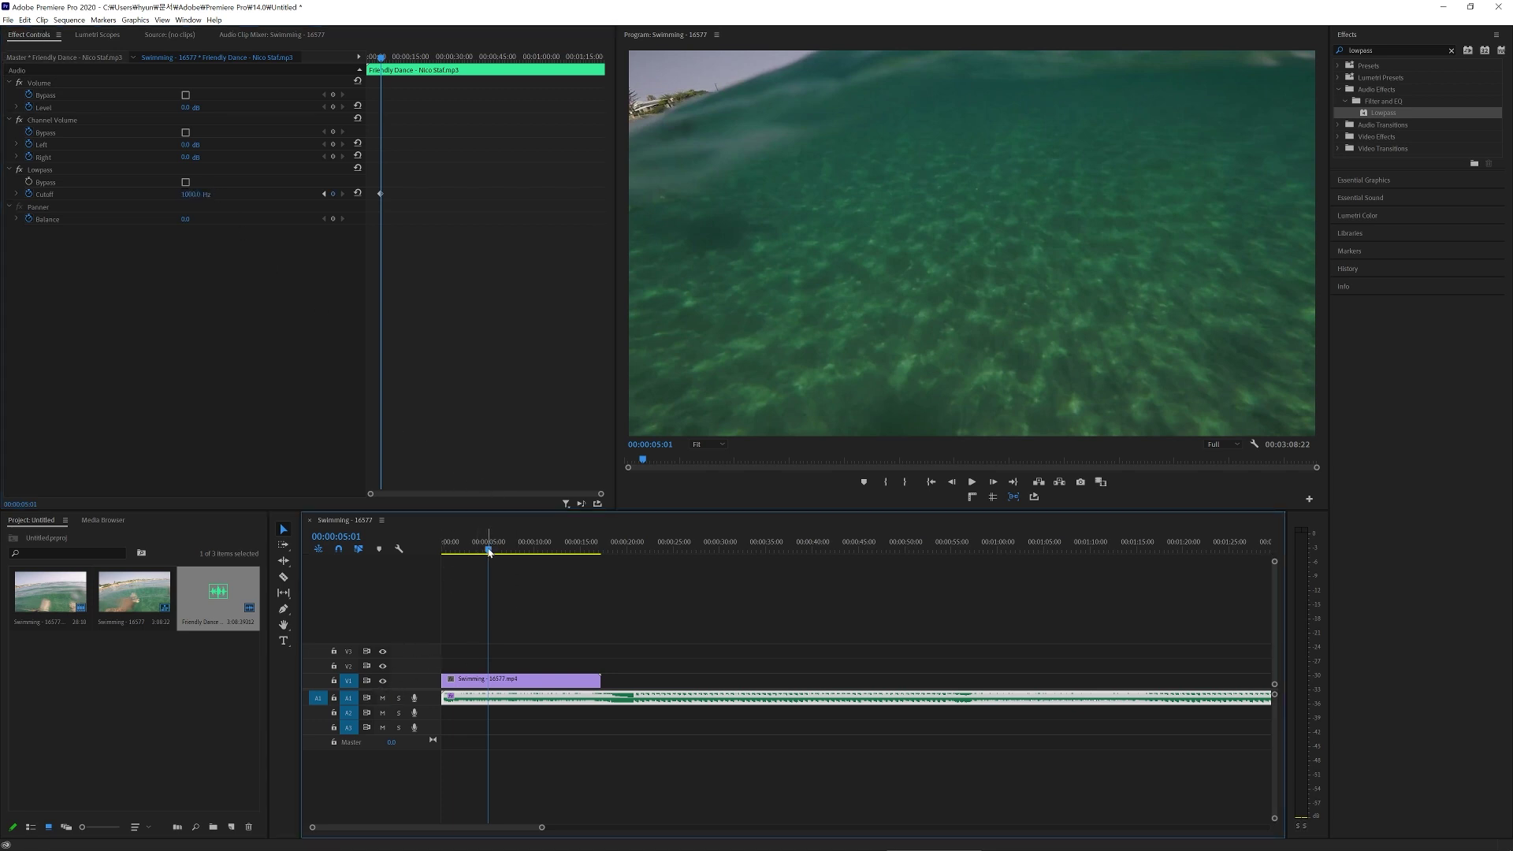
{"action": "left_click_drag", "start_coordinate": [489, 551], "coordinate": [463, 550]}
{"action": "key", "text": "space"}
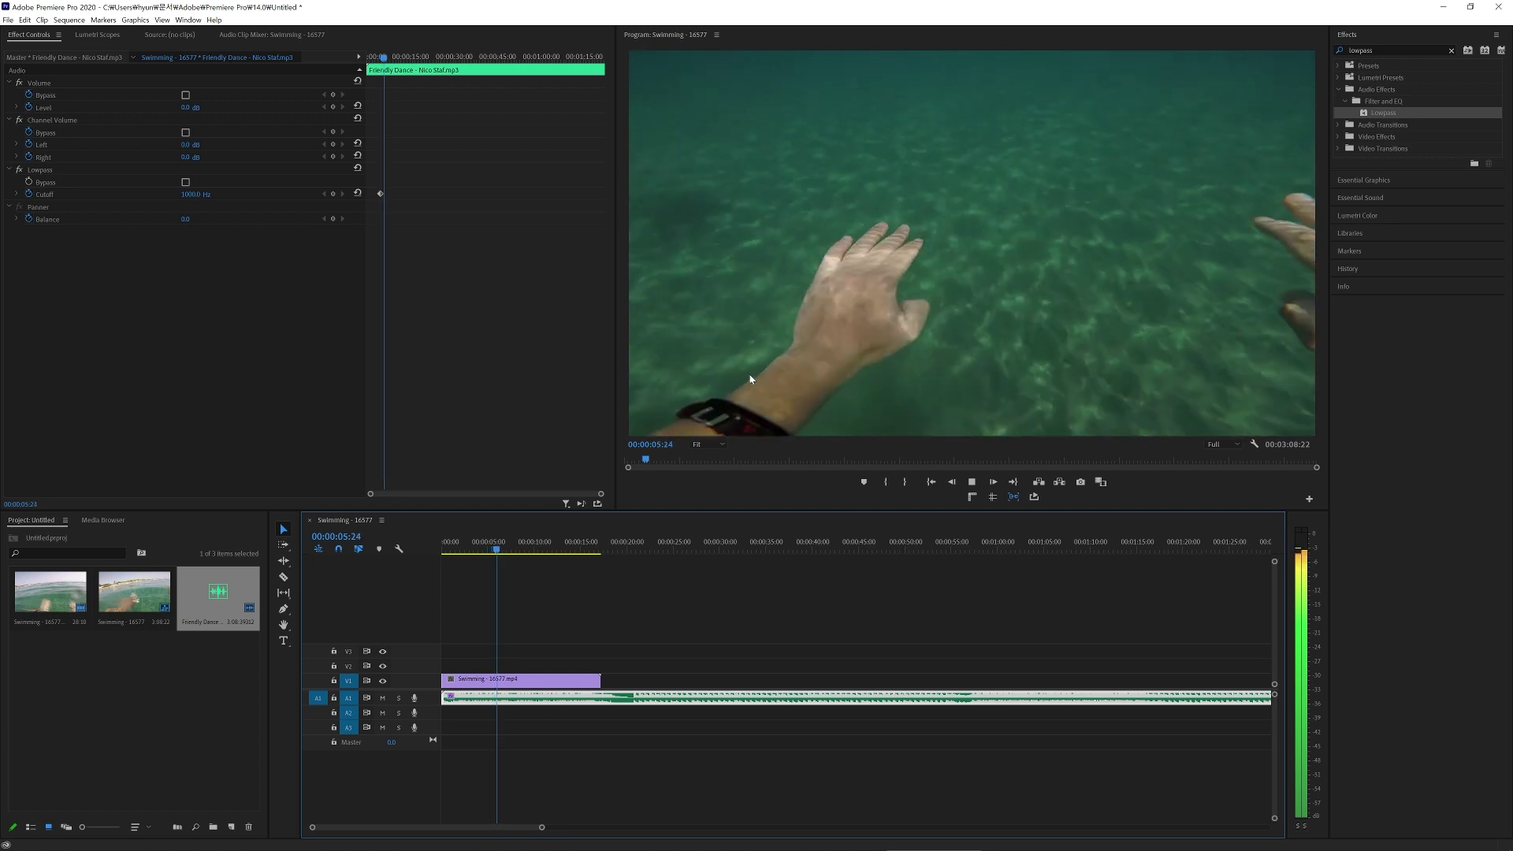
{"action": "key", "text": "space"}
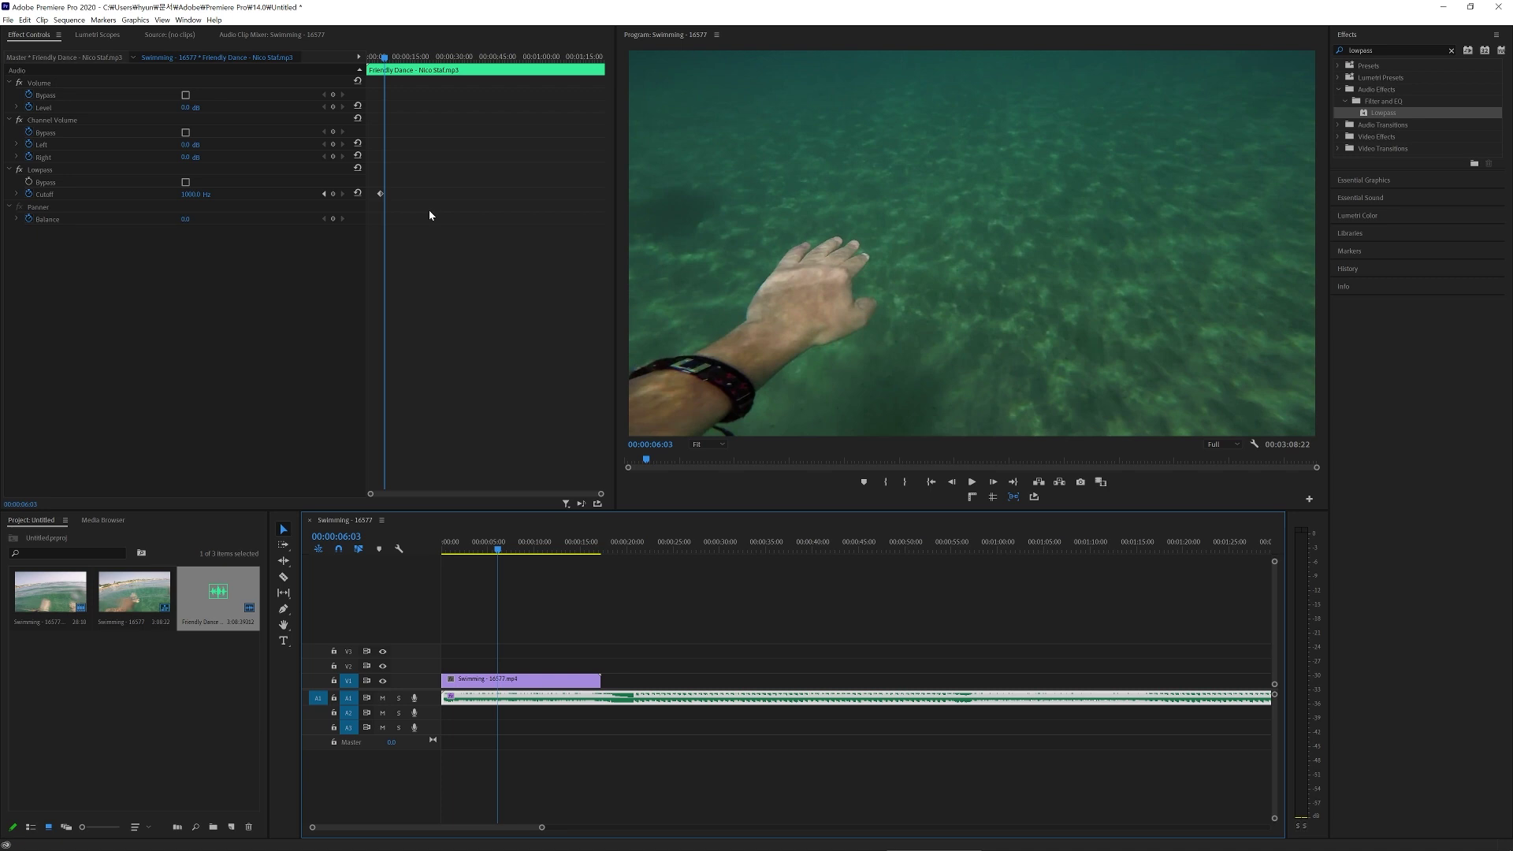
{"action": "left_click", "coordinate": [193, 194]}
{"action": "type", "text": "11000"}
{"action": "left_click", "coordinate": [195, 193]}
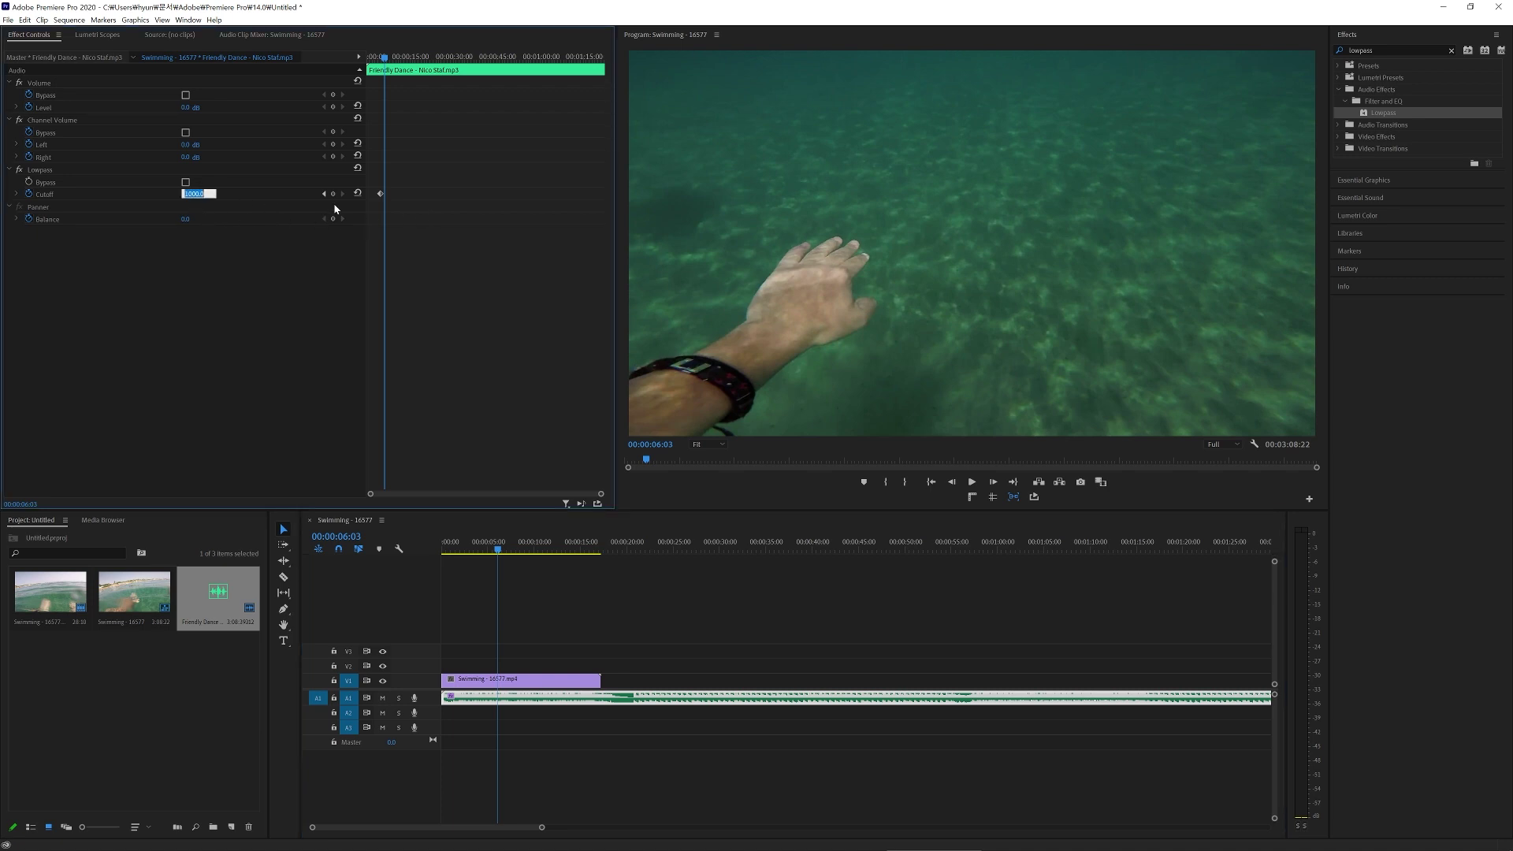
{"action": "type", "text": "800"}
{"action": "key", "text": "Return"}
{"action": "left_click", "coordinate": [324, 194]}
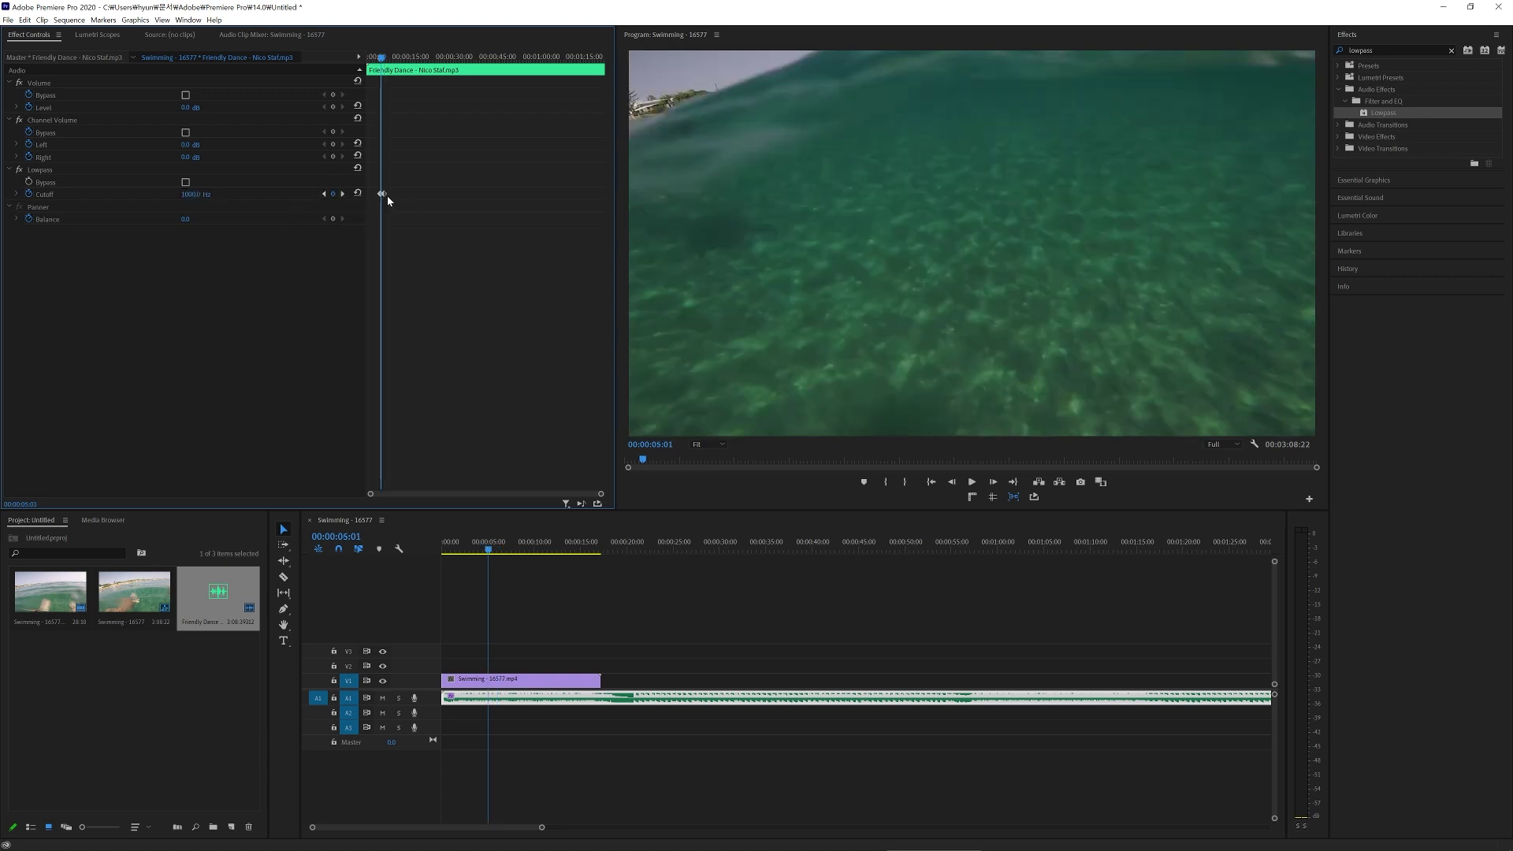
{"action": "left_click", "coordinate": [383, 194]}
Set the Lowpass Cutoff keyframe at 00:00:05:01 to 800 Hz and play back the underwater part.
{"action": "key", "text": "Left"}
{"action": "key", "text": "Right"}
{"action": "left_click", "coordinate": [195, 194]}
{"action": "type", "text": "8"}
{"action": "key", "text": "Return"}
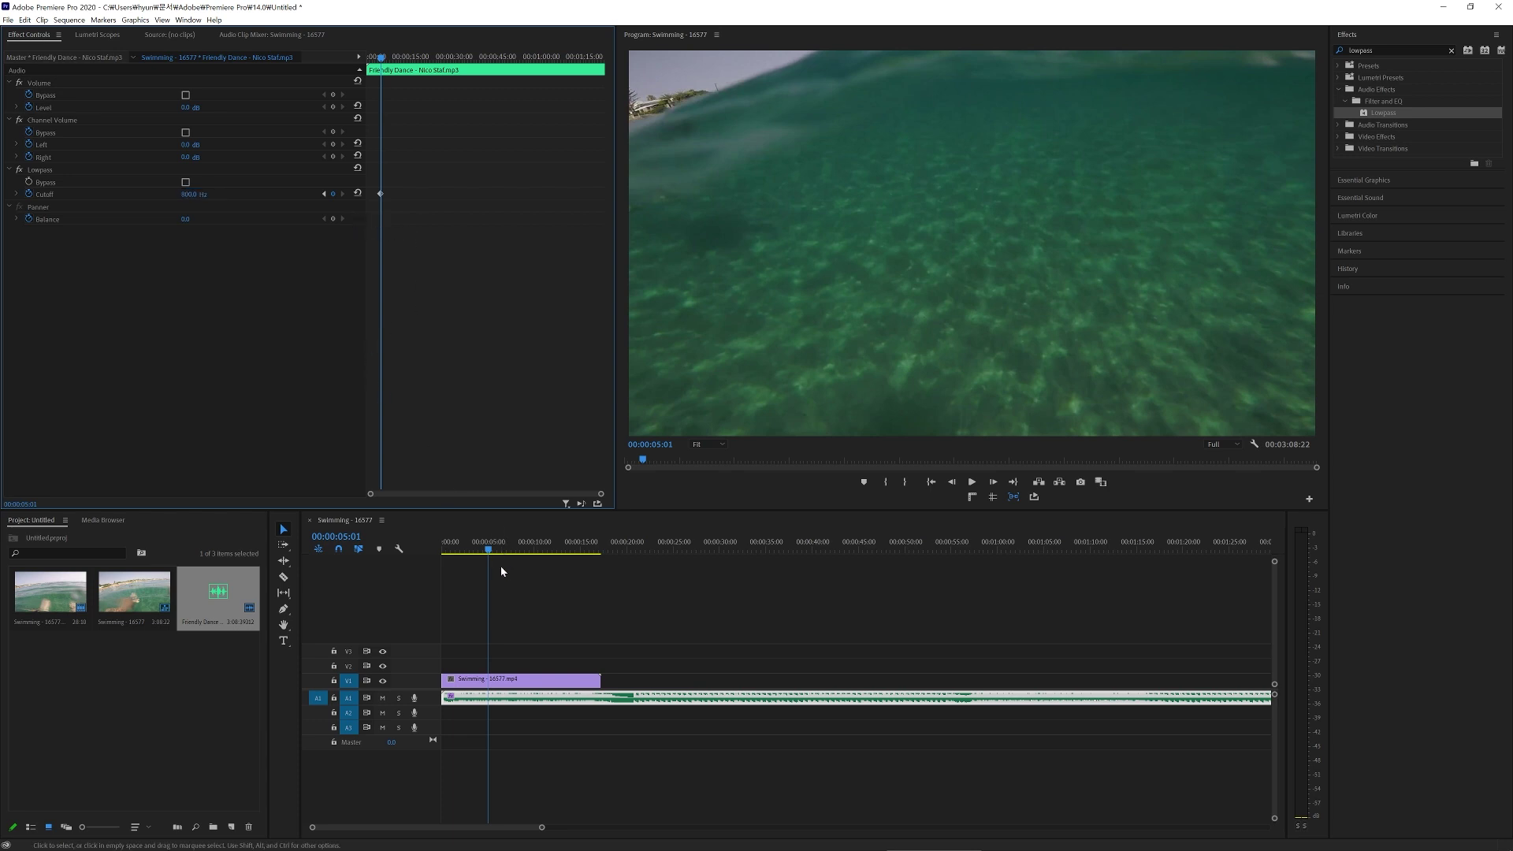
{"action": "key", "text": "space"}
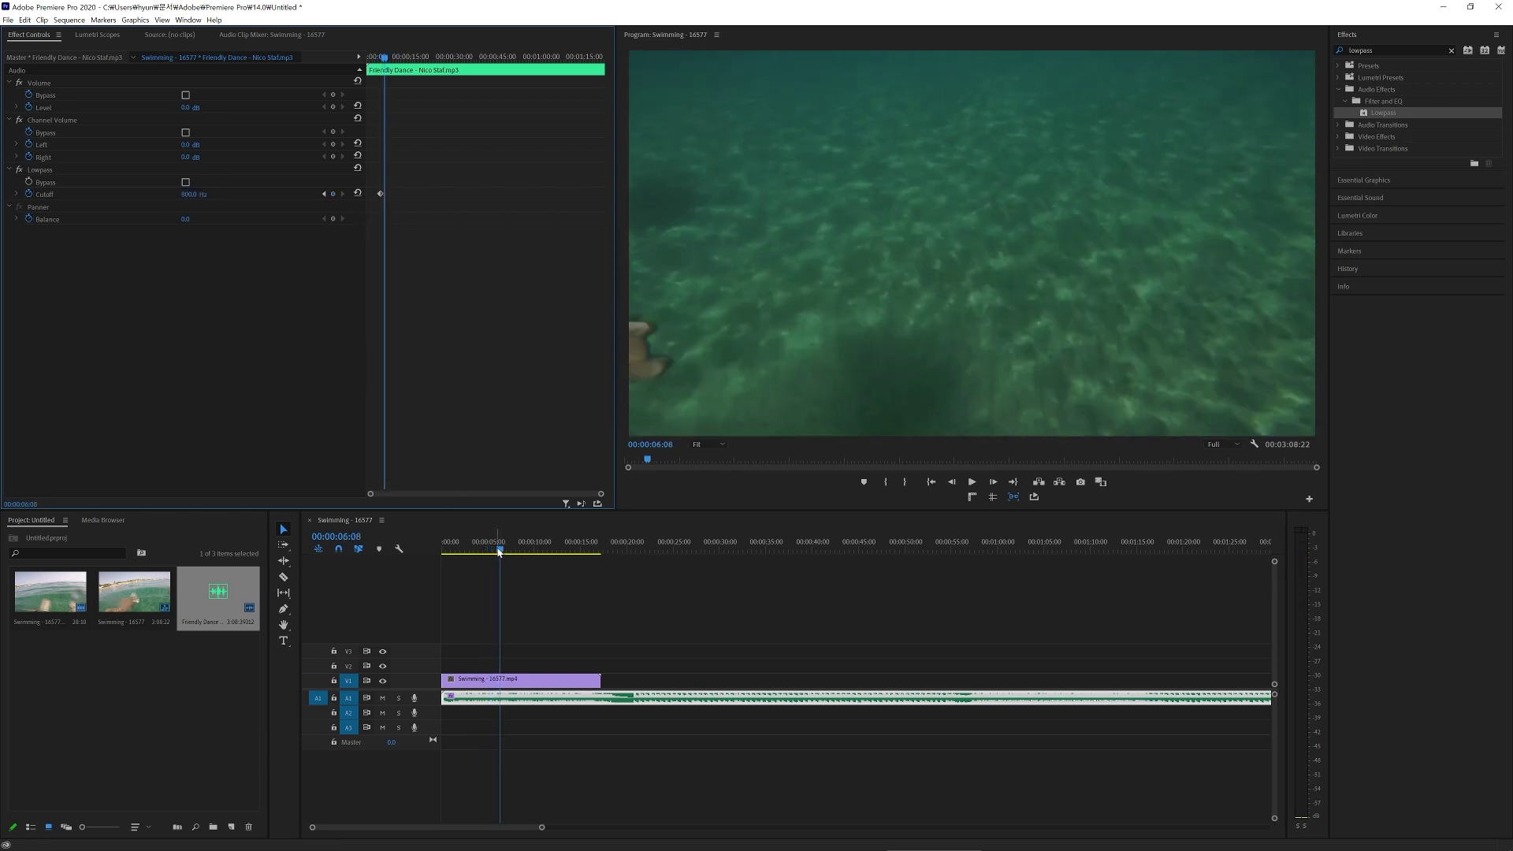
{"action": "key", "text": "space"}
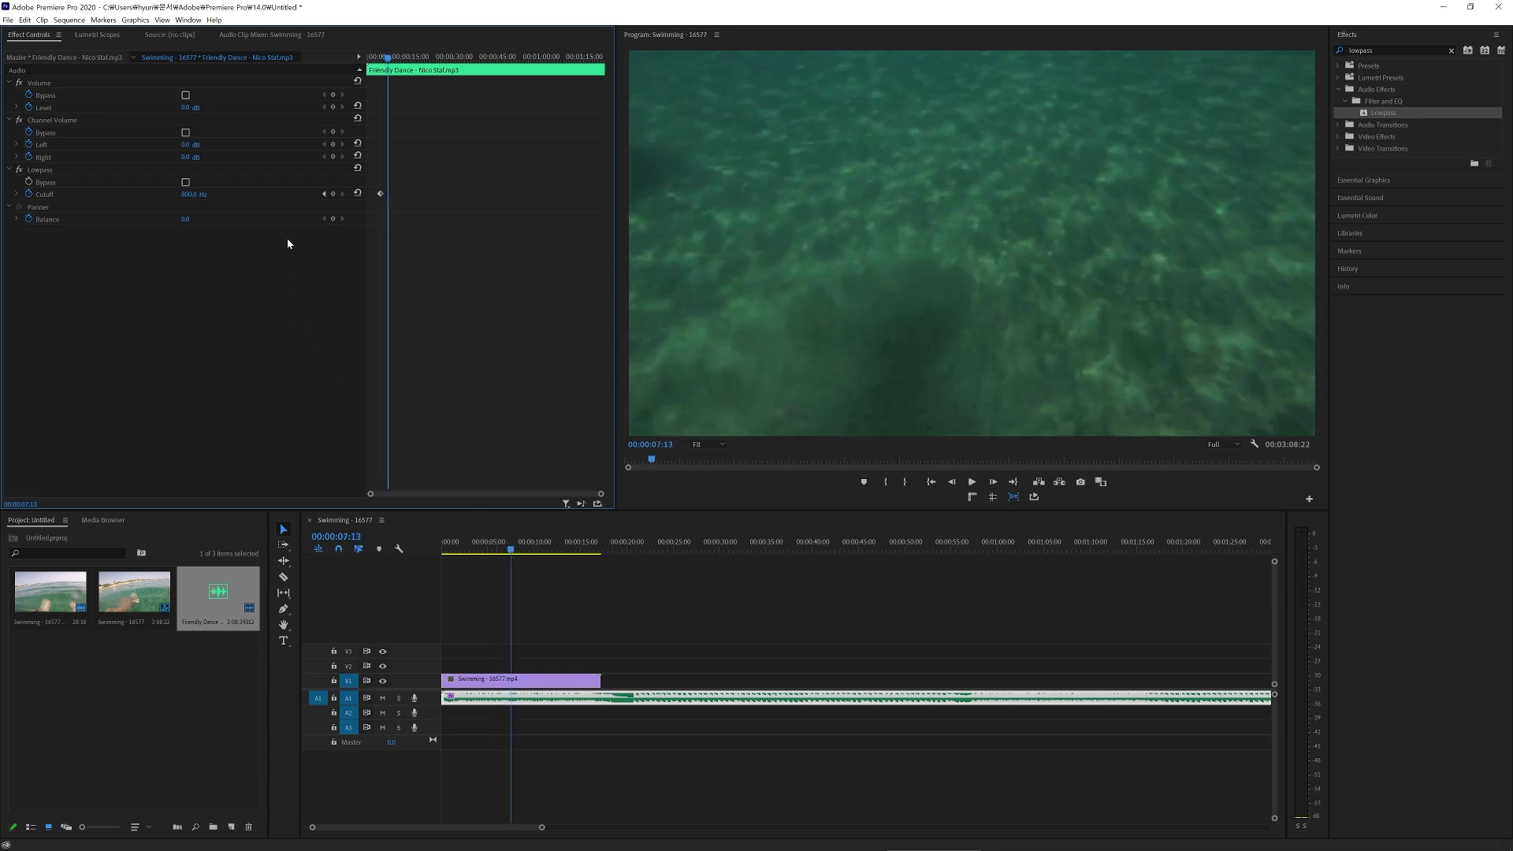
Return to the Lowpass Cutoff keyframe at 00:00:05:01 and set it to 500 Hz.
{"action": "left_click", "coordinate": [324, 193]}
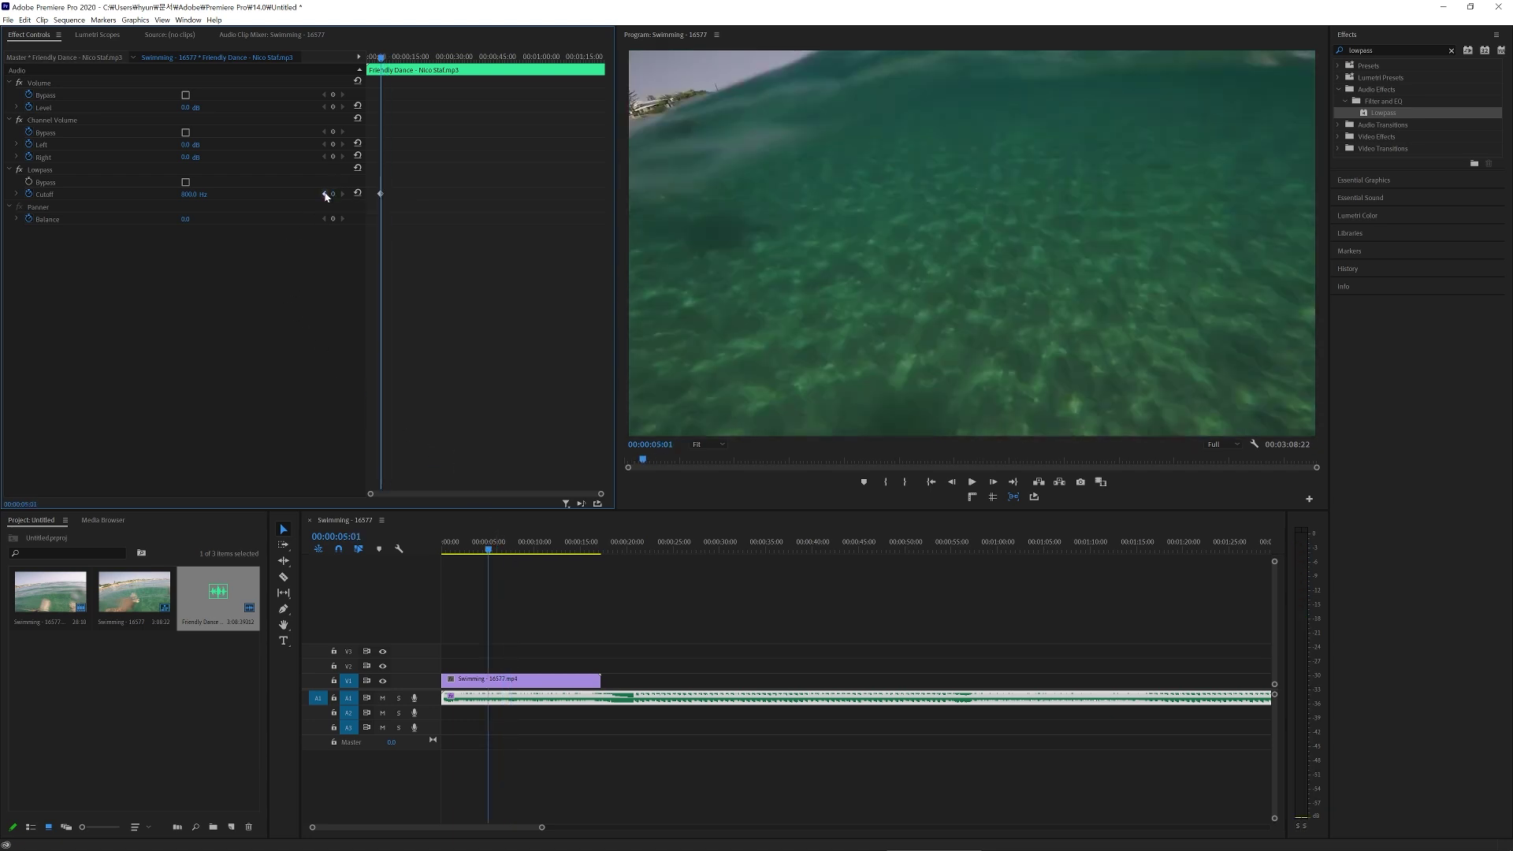
{"action": "left_click", "coordinate": [193, 195]}
{"action": "type", "text": "500"}
{"action": "key", "text": "Return"}
Play the sequence from before the dive to check how the music becomes muffled underwater.
{"action": "left_click_drag", "start_coordinate": [381, 58], "coordinate": [372, 58]}
{"action": "key", "text": "space"}
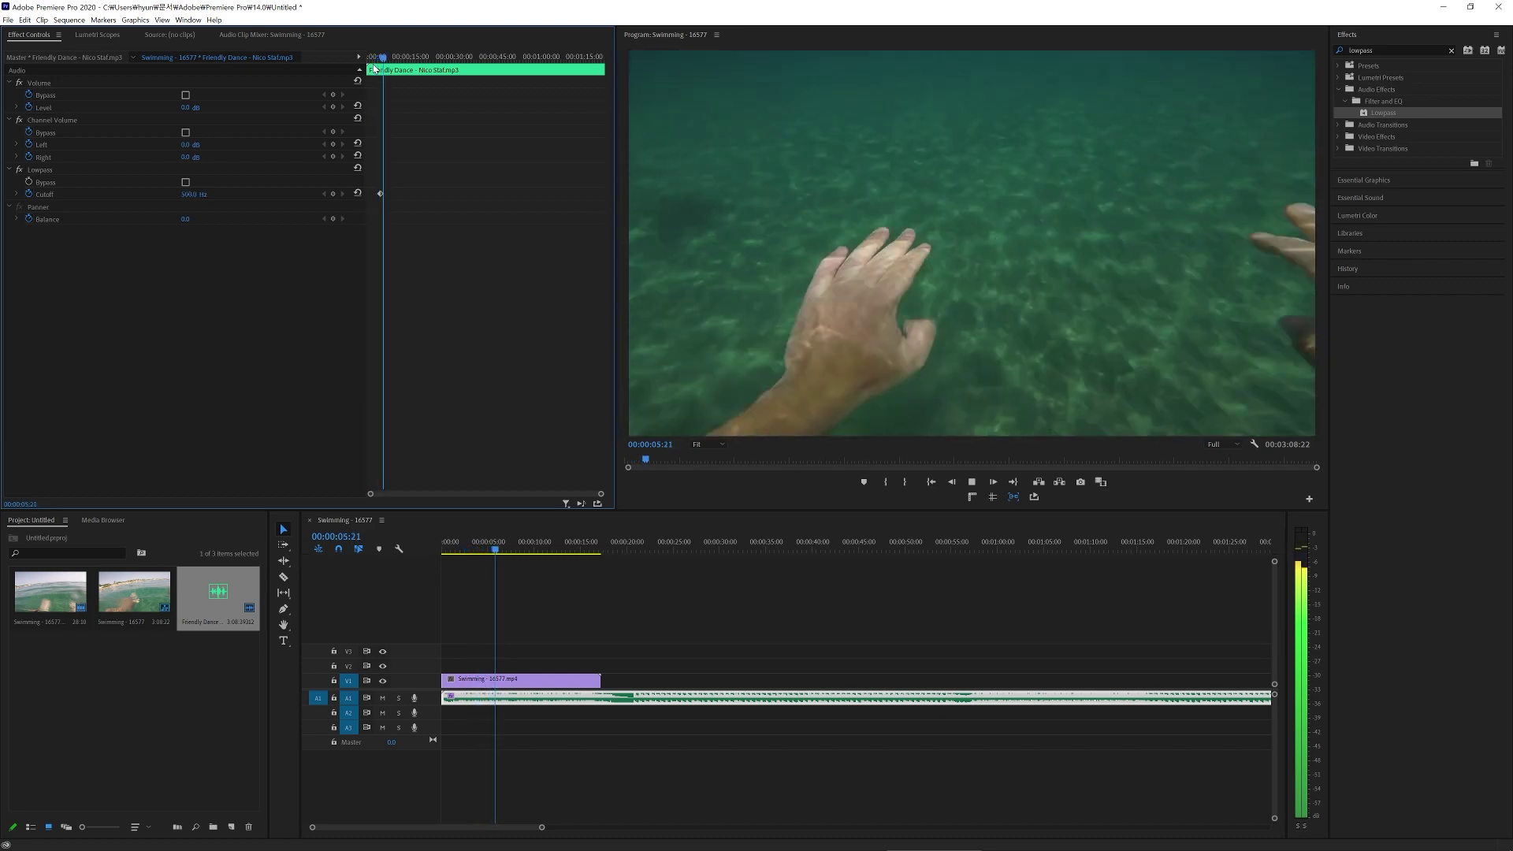
{"action": "key", "text": "space"}
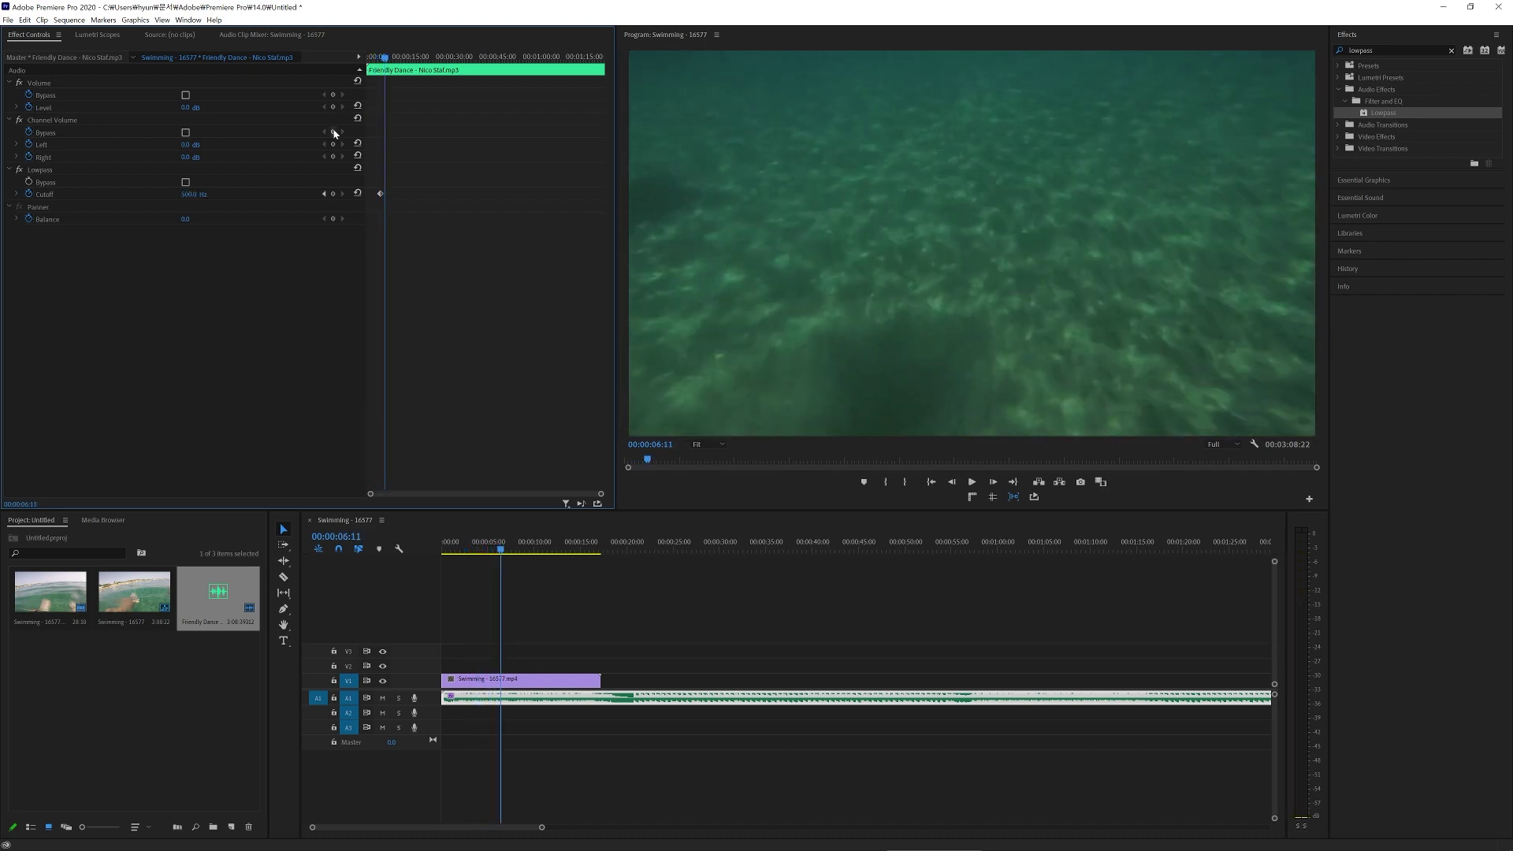